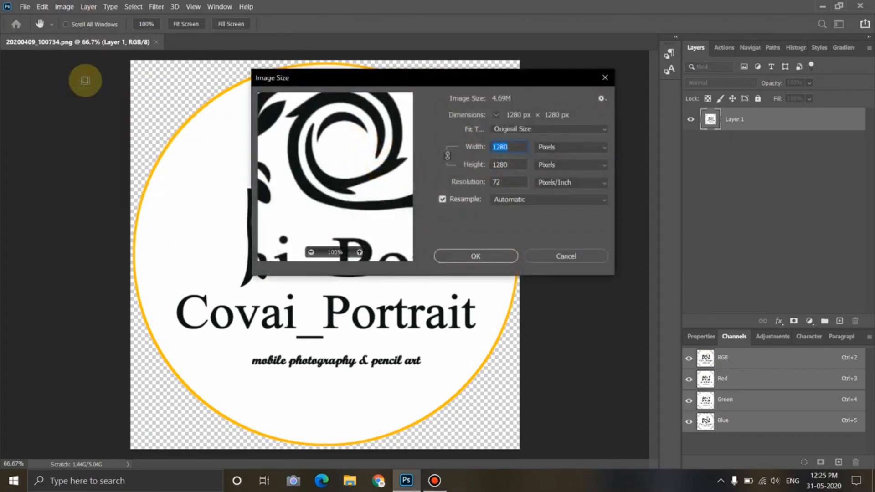
Step: Set the image resolution to 300 pixels/inch with resampling kept on, and fit the whole logo in view
{"action": "left_click", "coordinate": [504, 181]}
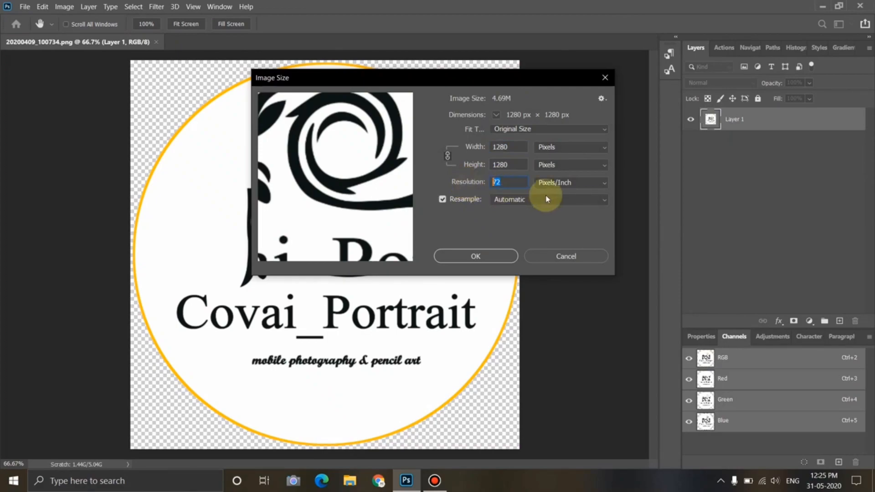
{"action": "left_click", "coordinate": [508, 181]}
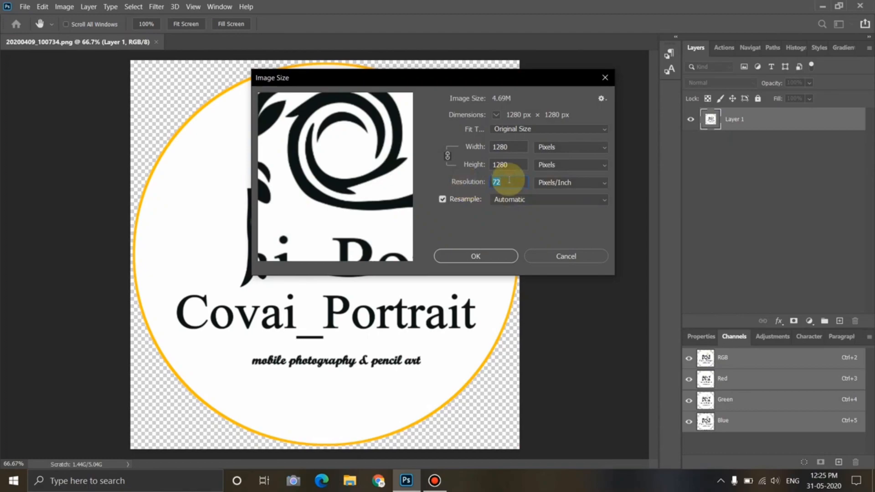
{"action": "key", "text": "BackSpace"}
{"action": "type", "text": "300"}
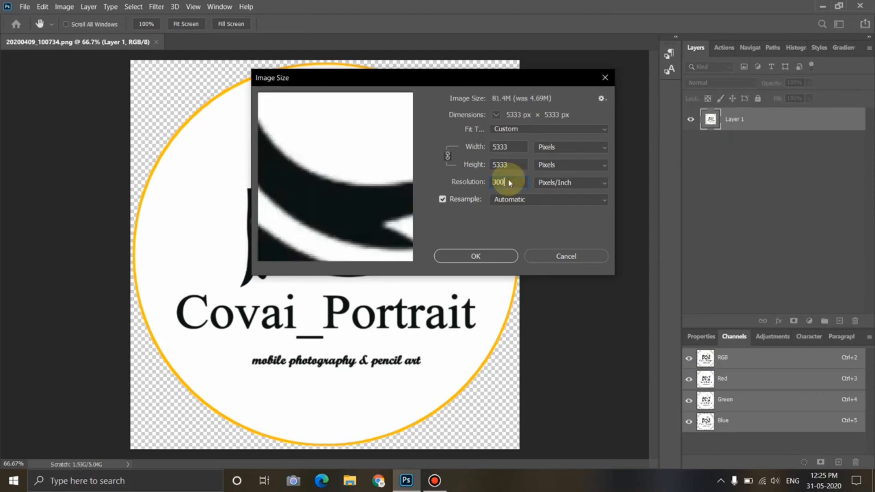
{"action": "left_click", "coordinate": [482, 261]}
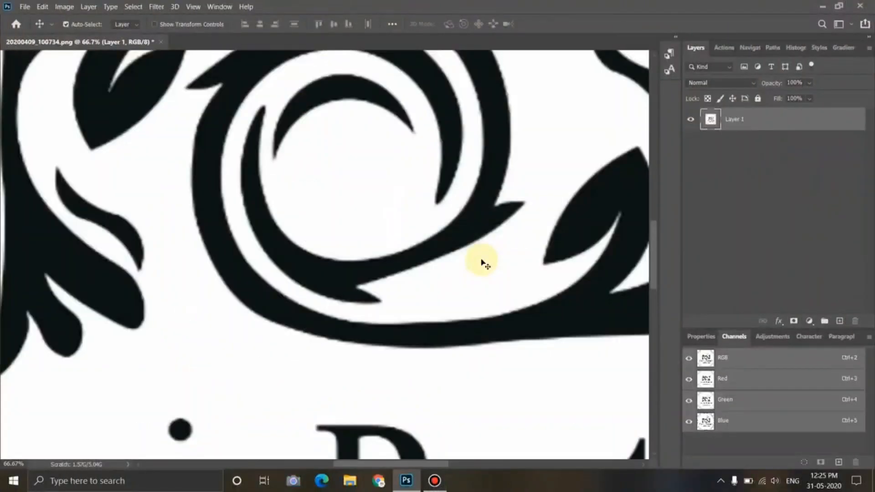
{"action": "key", "text": "ctrl+0"}
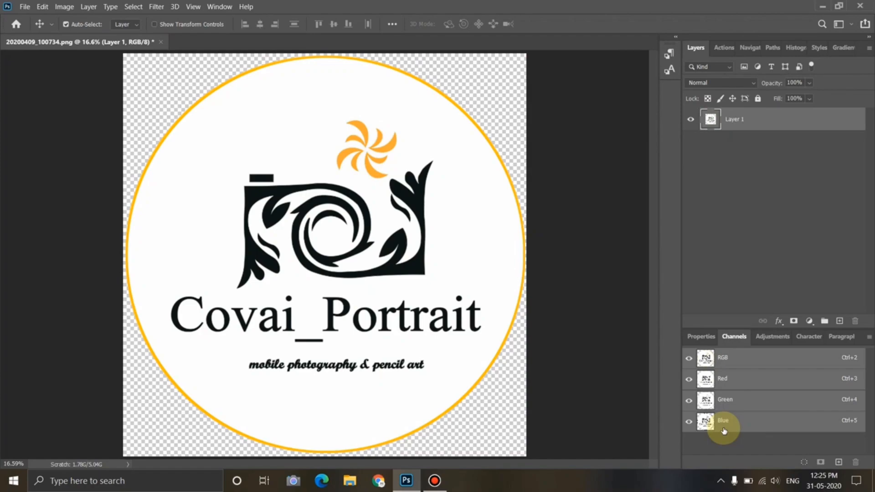
Step: Compare the logo's contrast in the Red, Green and Blue channels, individually and in combination
{"action": "left_click", "coordinate": [690, 380]}
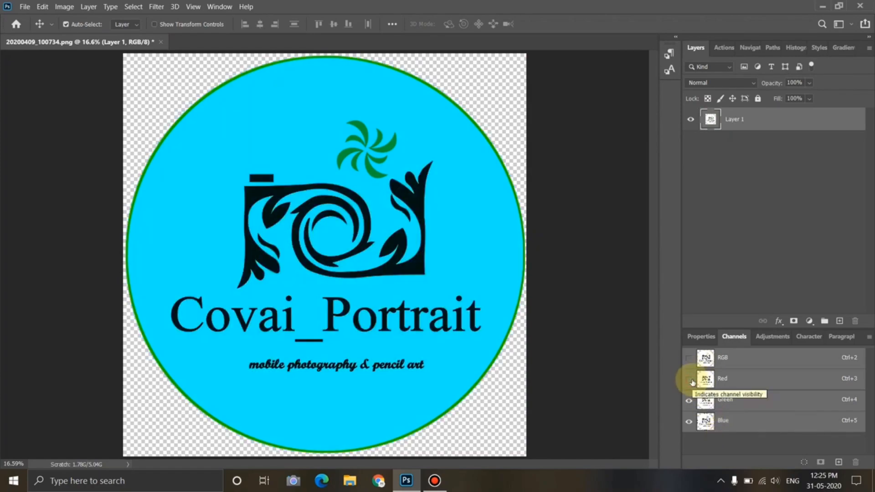
{"action": "left_click", "coordinate": [688, 401]}
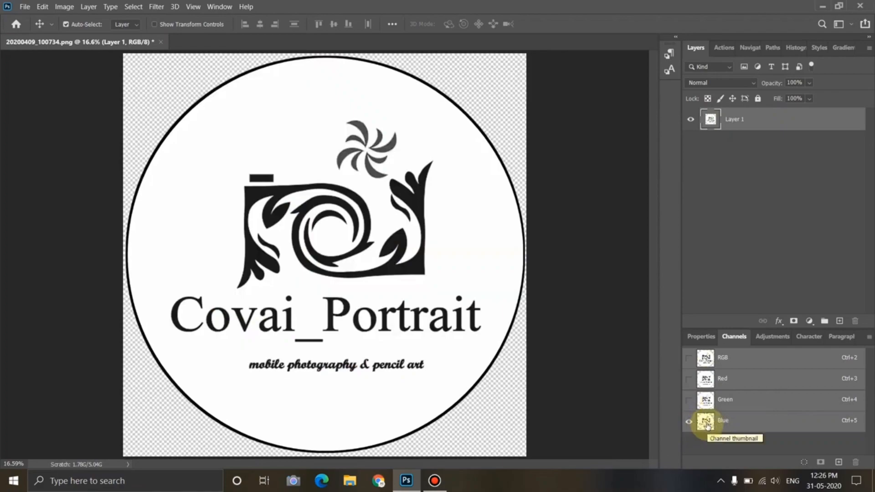
{"action": "left_click", "coordinate": [689, 400]}
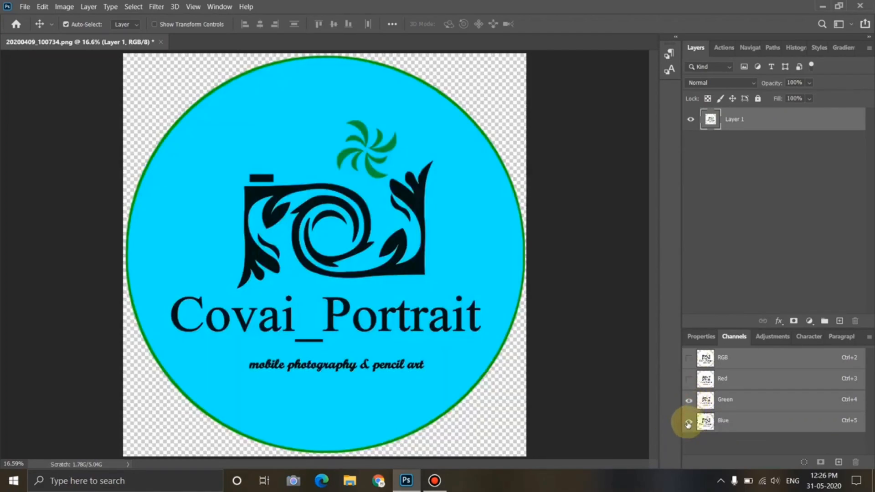
{"action": "left_click", "coordinate": [689, 424]}
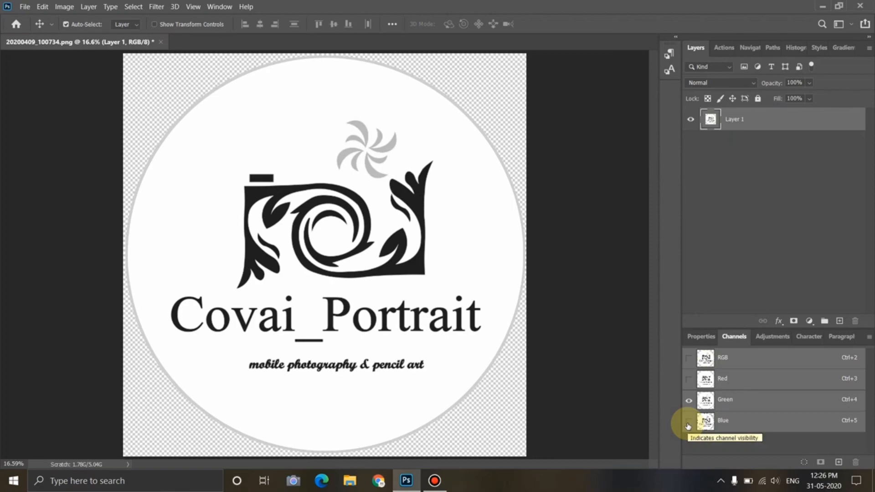
{"action": "left_click", "coordinate": [689, 378]}
{"action": "left_click", "coordinate": [688, 403]}
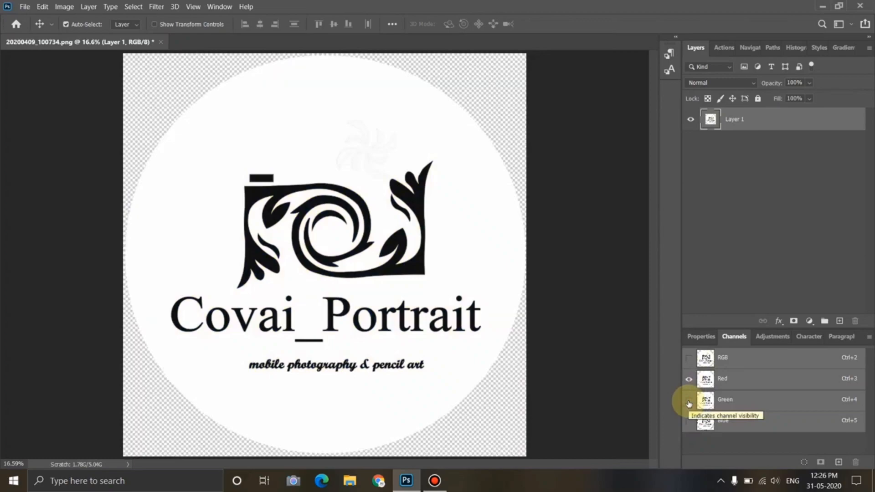
{"action": "left_click", "coordinate": [689, 403]}
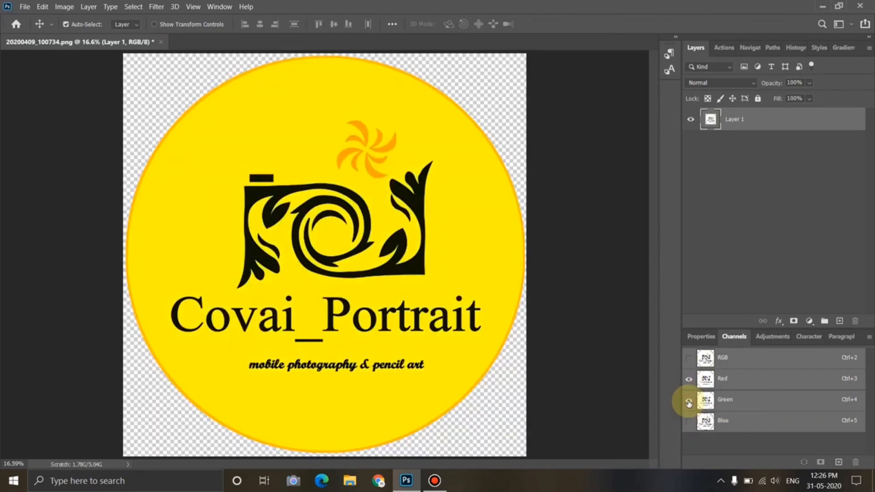
{"action": "left_click", "coordinate": [689, 382]}
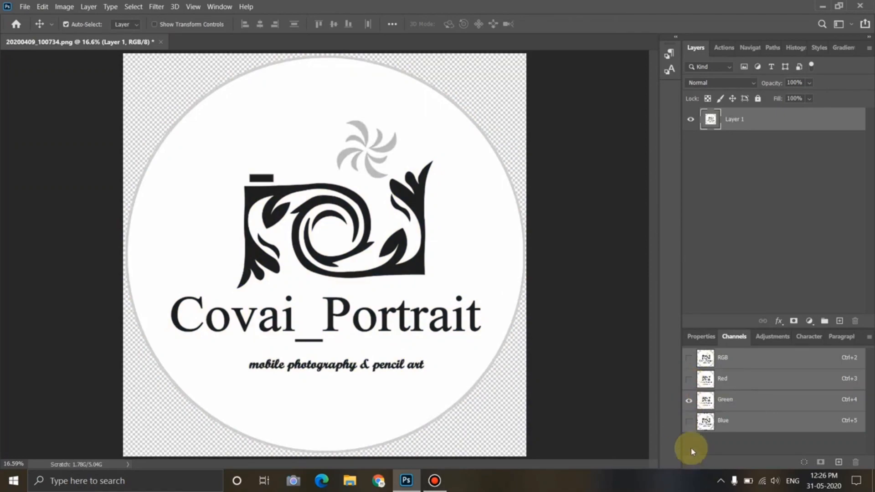
Step: Isolate the Blue channel's view and duplicate that channel
{"action": "left_click", "coordinate": [689, 422]}
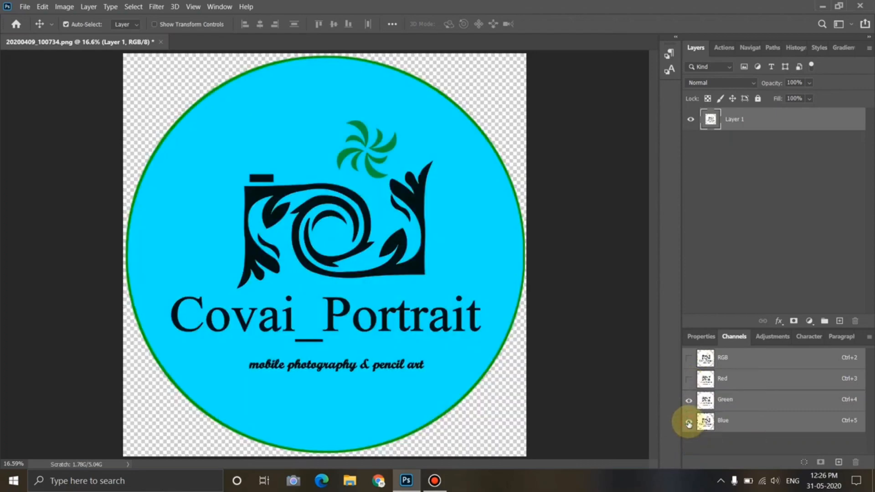
{"action": "left_click", "coordinate": [689, 403]}
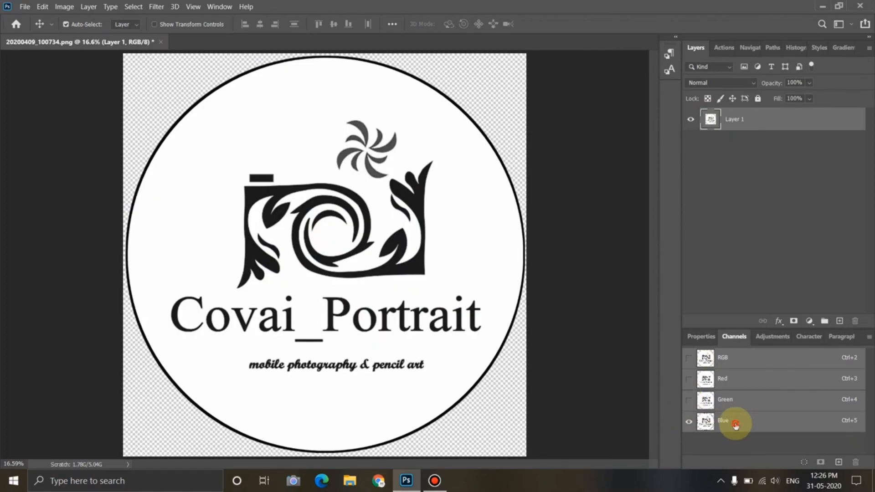
{"action": "left_click_drag", "start_coordinate": [736, 425], "coordinate": [840, 462]}
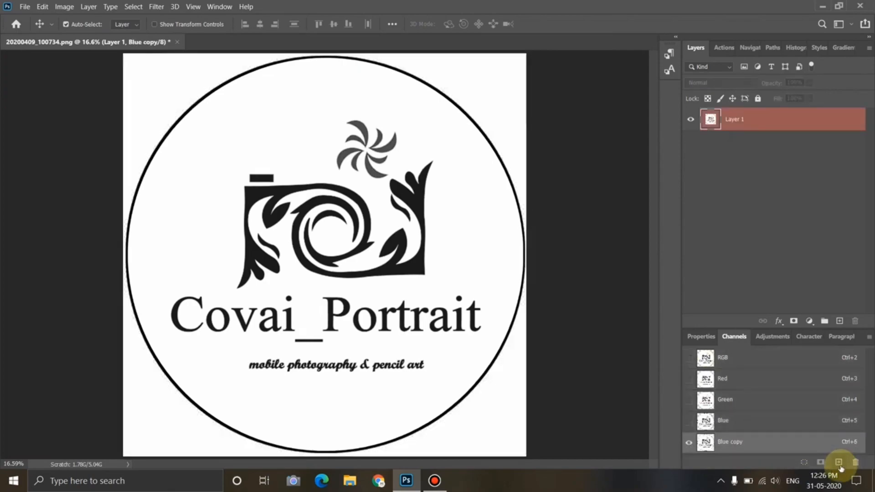
Step: Darken the artwork in the Blue copy channel using Levels, with input levels of 70, 1.06 and 255
{"action": "key", "text": "ctrl"}
{"action": "left_click", "coordinate": [701, 447], "text": "ctrl"}
{"action": "key", "text": "ctrl+alt+l"}
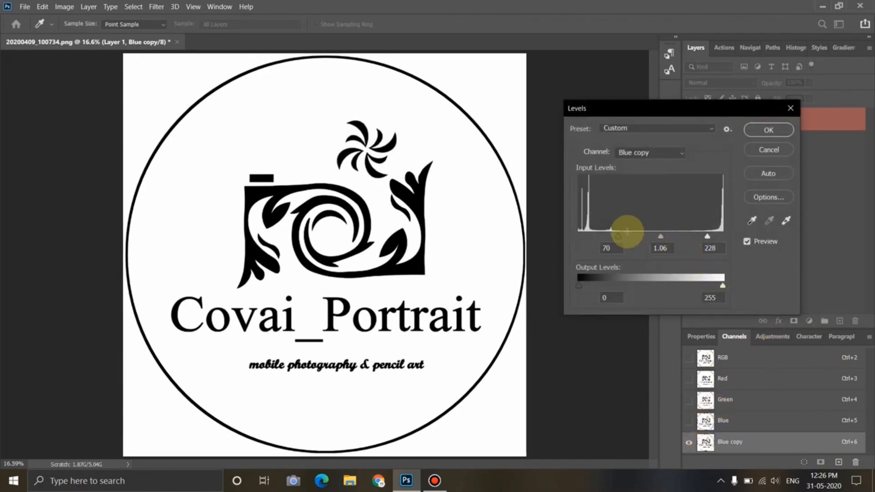
{"action": "left_click_drag", "start_coordinate": [616, 237], "coordinate": [555, 236]}
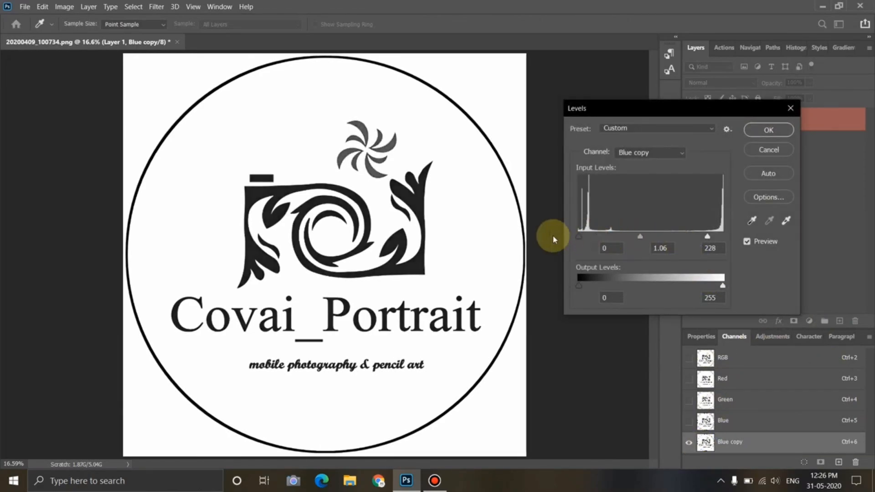
{"action": "left_click_drag", "start_coordinate": [707, 236], "coordinate": [762, 240]}
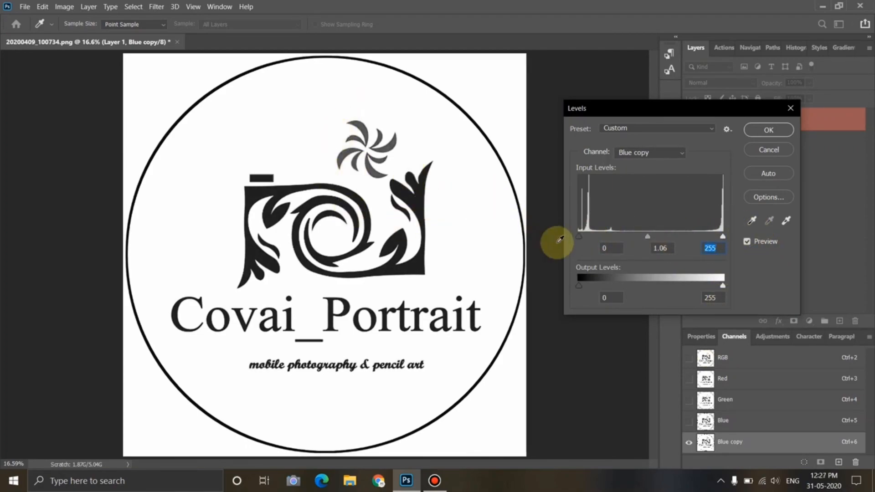
{"action": "left_click_drag", "start_coordinate": [579, 236], "coordinate": [620, 241]}
{"action": "left_click", "coordinate": [619, 239]}
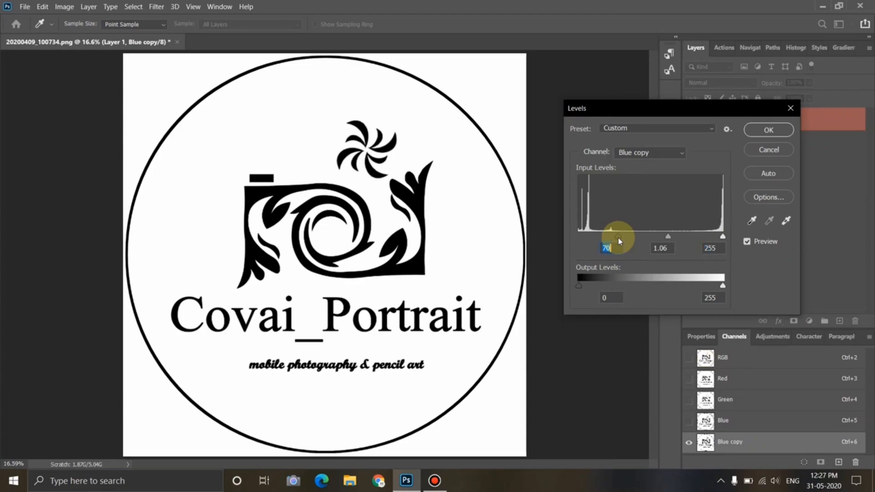
{"action": "left_click", "coordinate": [755, 132]}
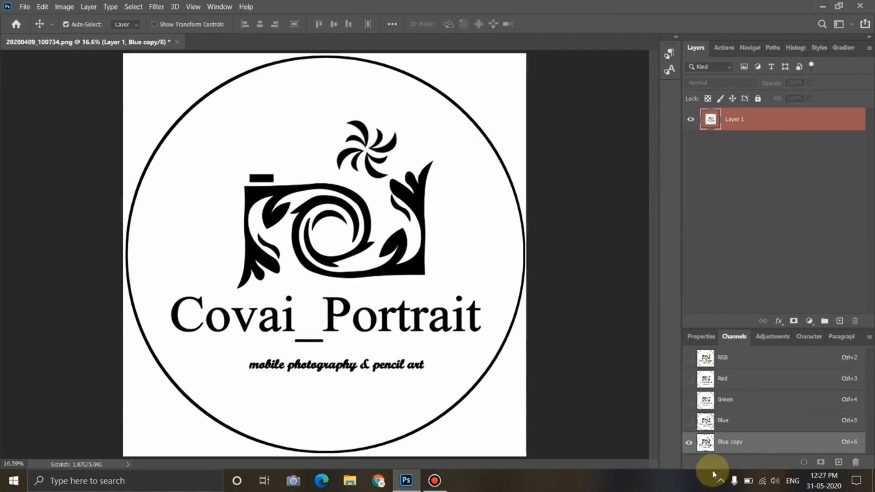
Step: Load the Blue copy channel as a selection, mask Layer 1 with it, and invert the mask to remove the white background
{"action": "key", "text": "ctrl"}
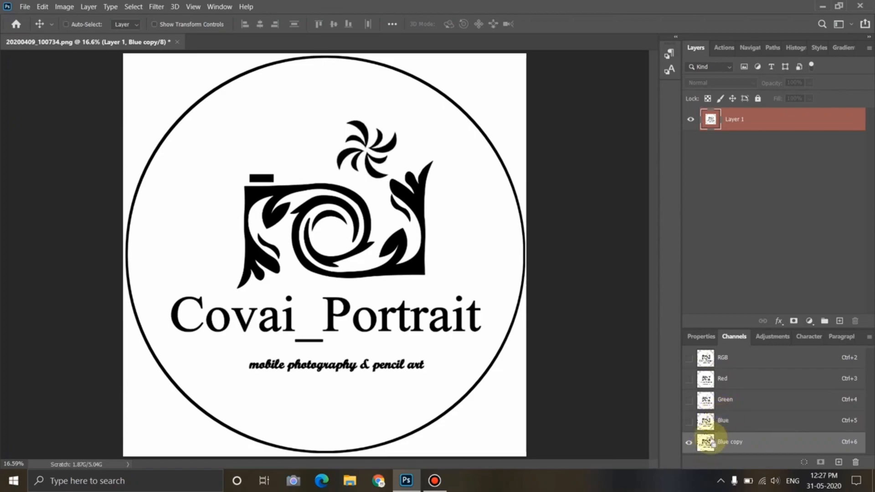
{"action": "left_click", "coordinate": [708, 447], "text": "ctrl"}
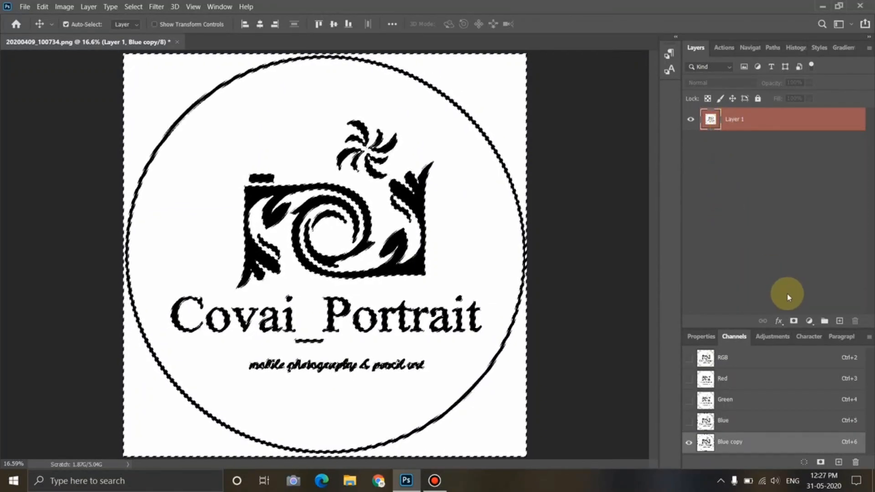
{"action": "left_click", "coordinate": [794, 321]}
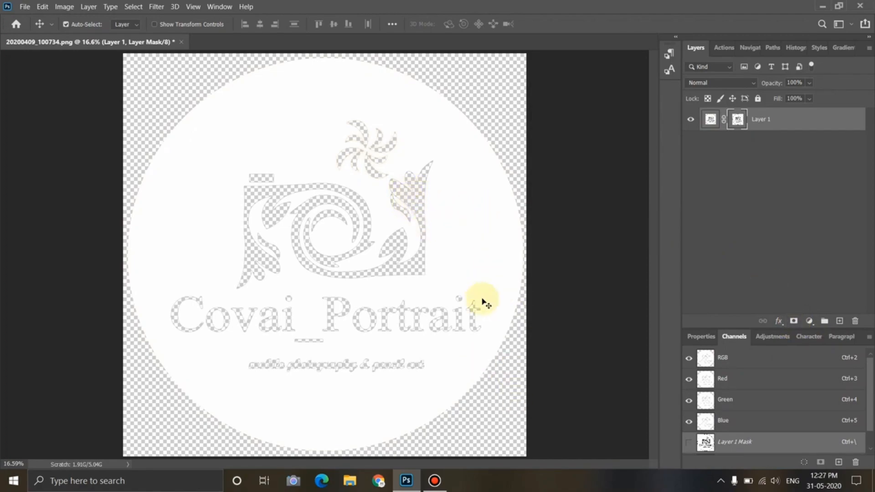
{"action": "key", "text": "ctrl+i"}
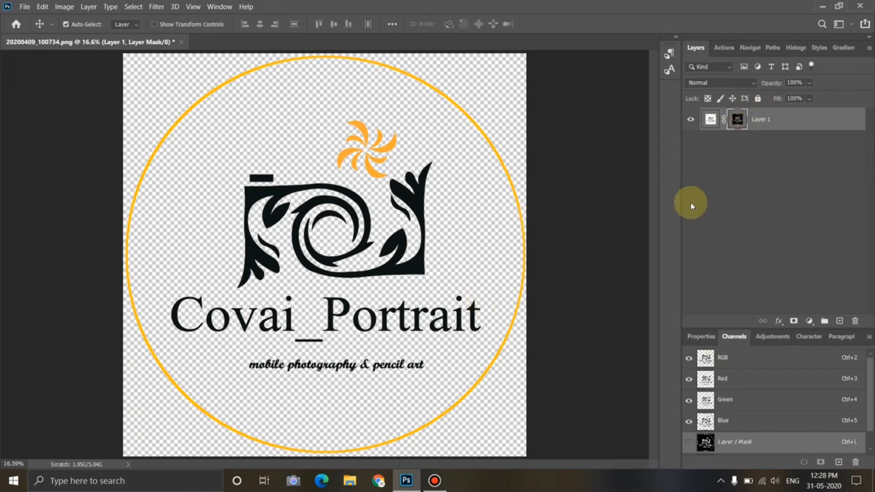
Step: Set up an Export As of the logo in PNG format with transparency
{"action": "left_click", "coordinate": [33, 8]}
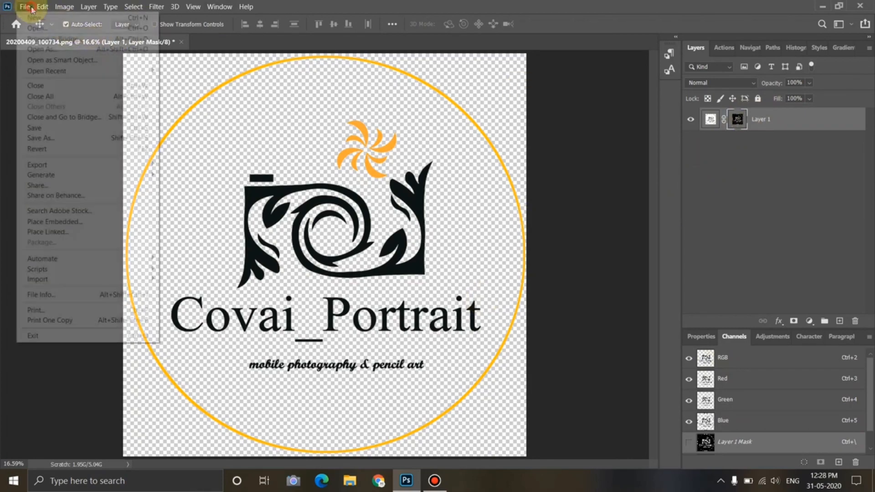
{"action": "mouse_move", "coordinate": [99, 165]}
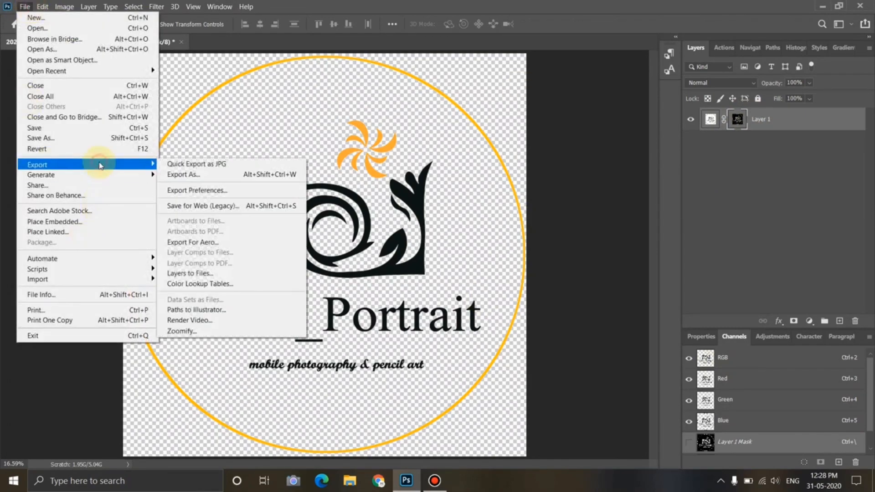
{"action": "left_click", "coordinate": [186, 176]}
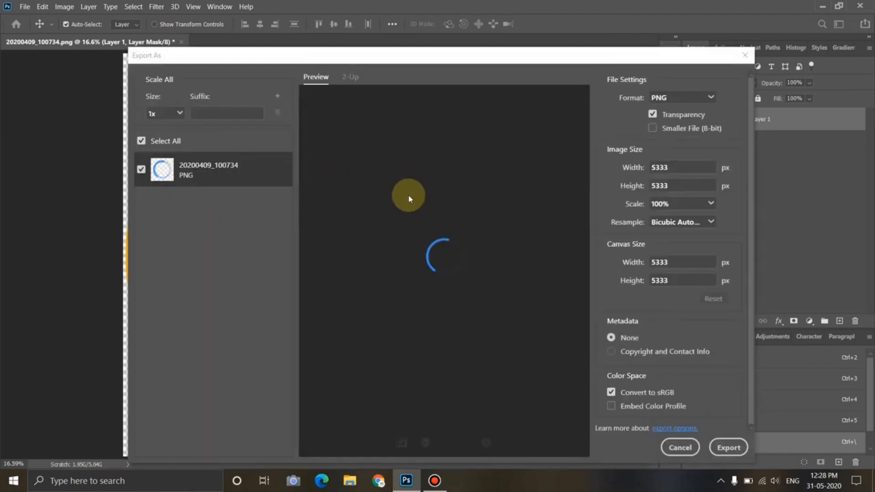
{"action": "left_click", "coordinate": [702, 100]}
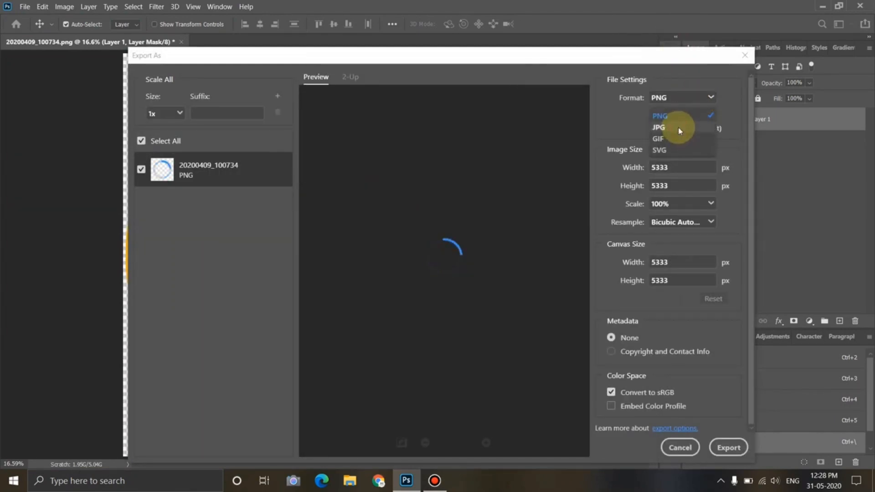
{"action": "left_click", "coordinate": [679, 131]}
{"action": "left_click", "coordinate": [692, 97]}
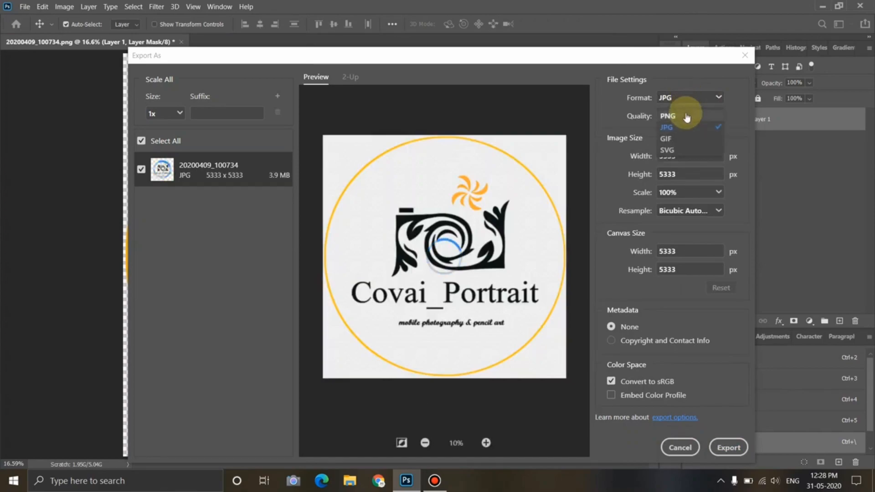
{"action": "left_click", "coordinate": [687, 117]}
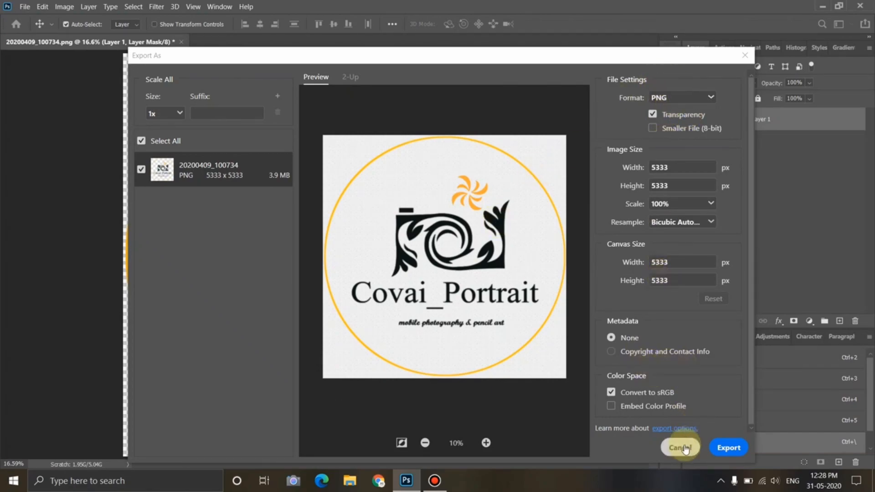
Step: Export the transparent logo to the Desktop under the file name 20200409_1007341
{"action": "left_click", "coordinate": [728, 446]}
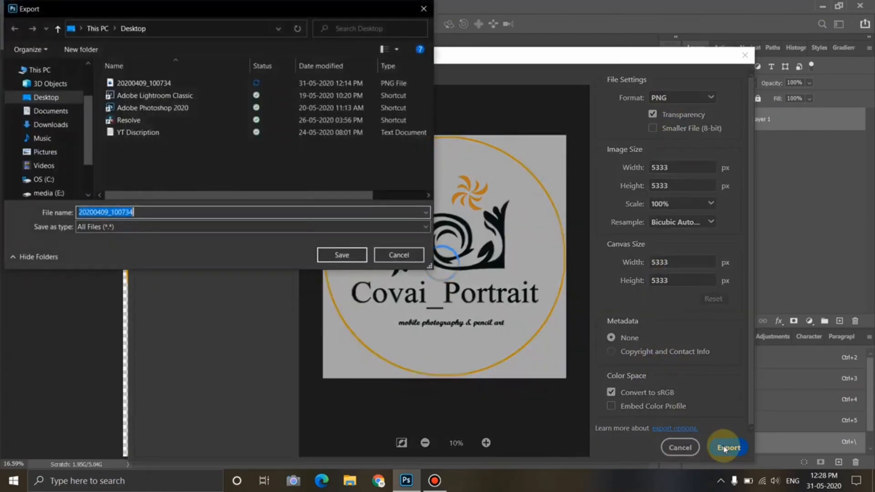
{"action": "left_click", "coordinate": [147, 212]}
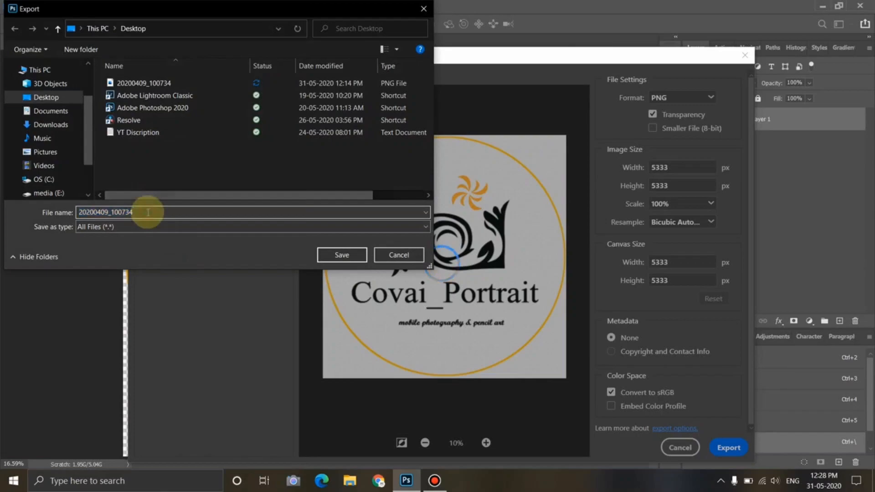
{"action": "type", "text": "1"}
{"action": "key", "text": "Escape"}
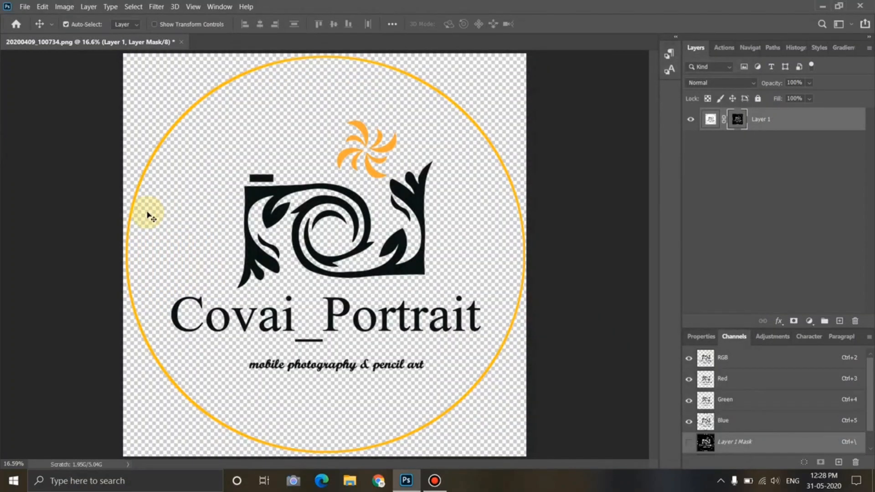
Step: Switch to the desktop and compare the original 20200409_100734 image with the exported 20200409_1007341 in Photos
{"action": "left_click", "coordinate": [823, 8]}
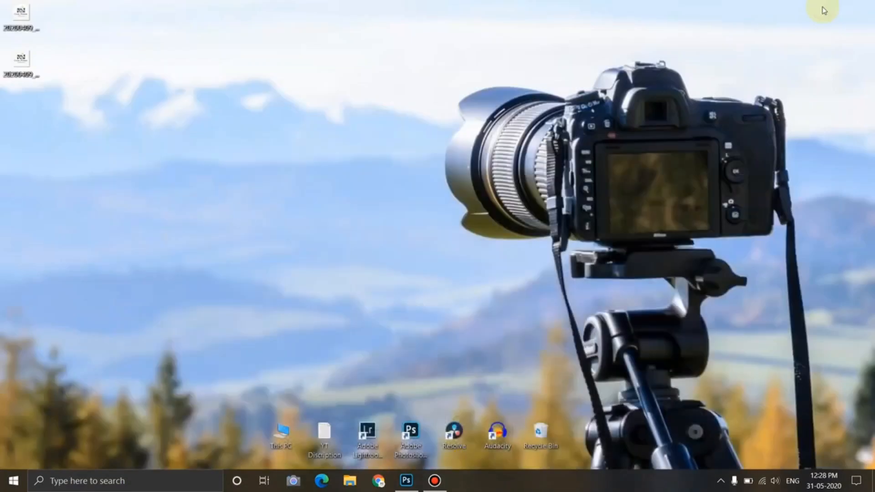
{"action": "left_click", "coordinate": [21, 16]}
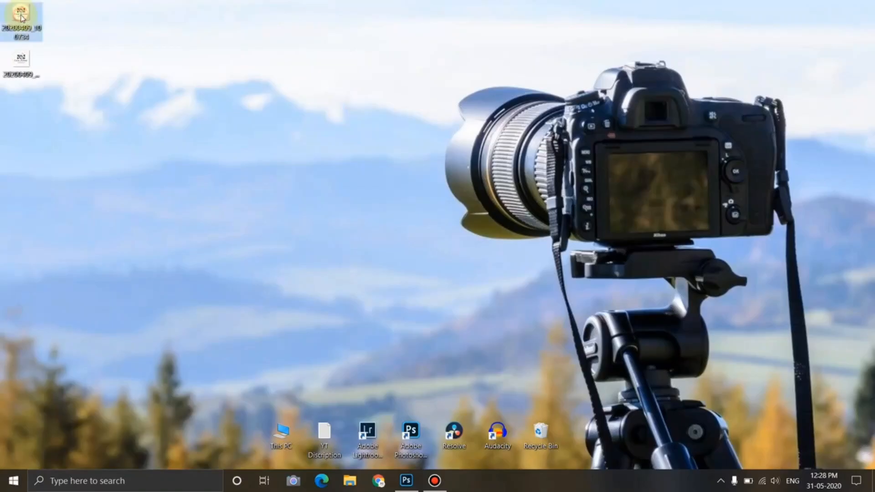
{"action": "double_click", "coordinate": [21, 17]}
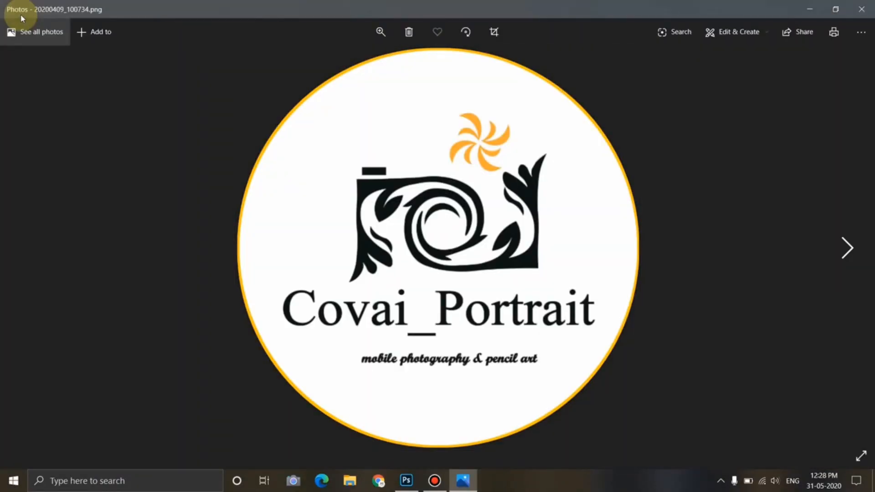
{"action": "key", "text": "Right"}
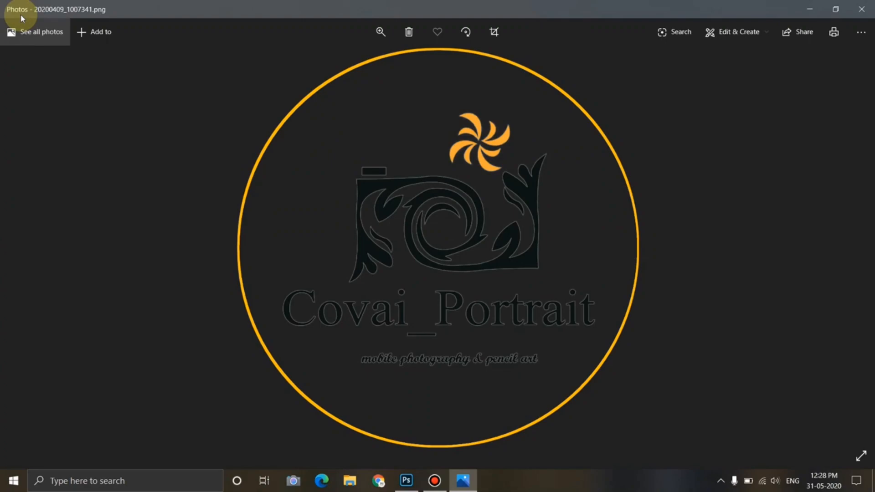
{"action": "left_click", "coordinate": [862, 10]}
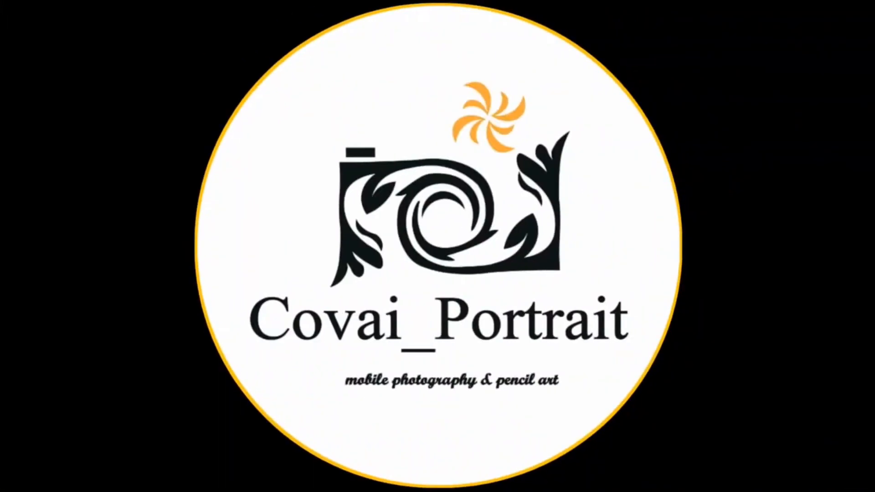